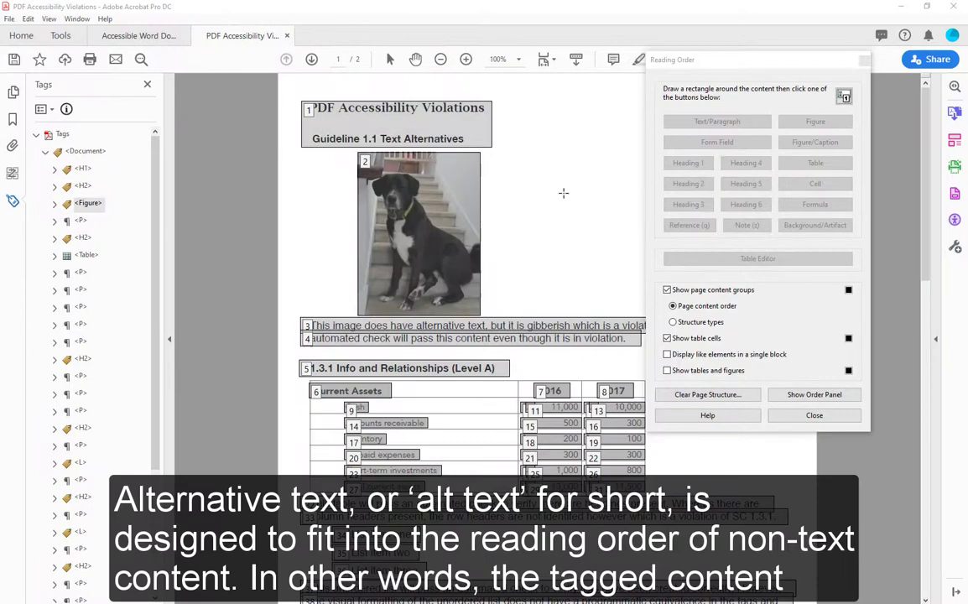
# Step: Inspect the title block and caption in Reading Order, then select the dog photo's Figure tag
pyautogui.click(309, 110)
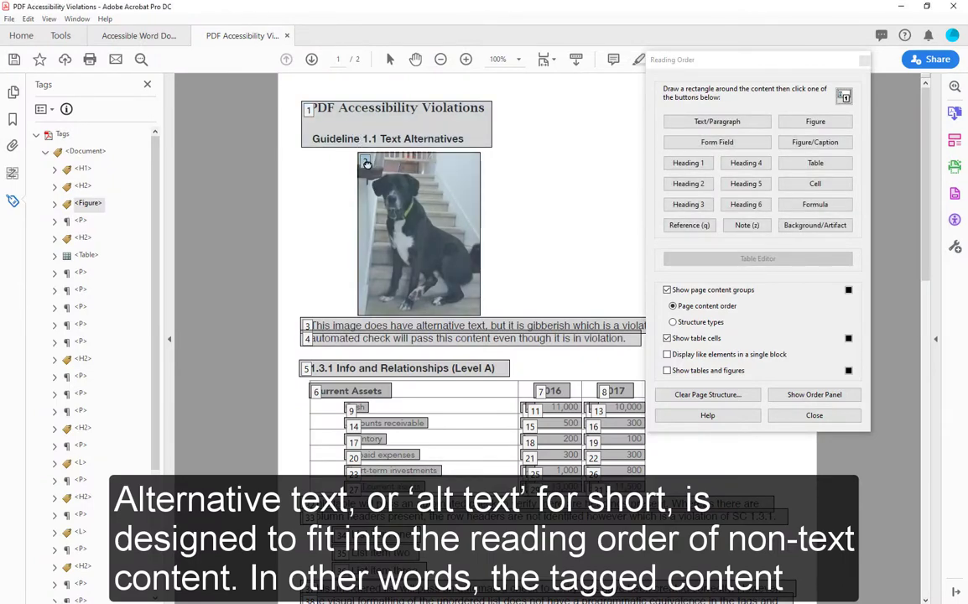
pyautogui.click(308, 327)
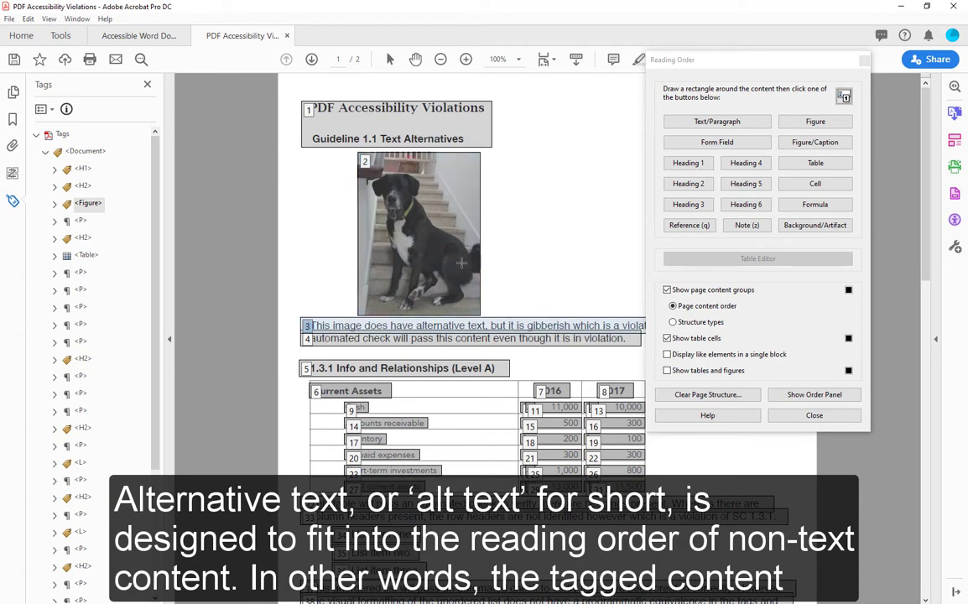
pyautogui.click(484, 217)
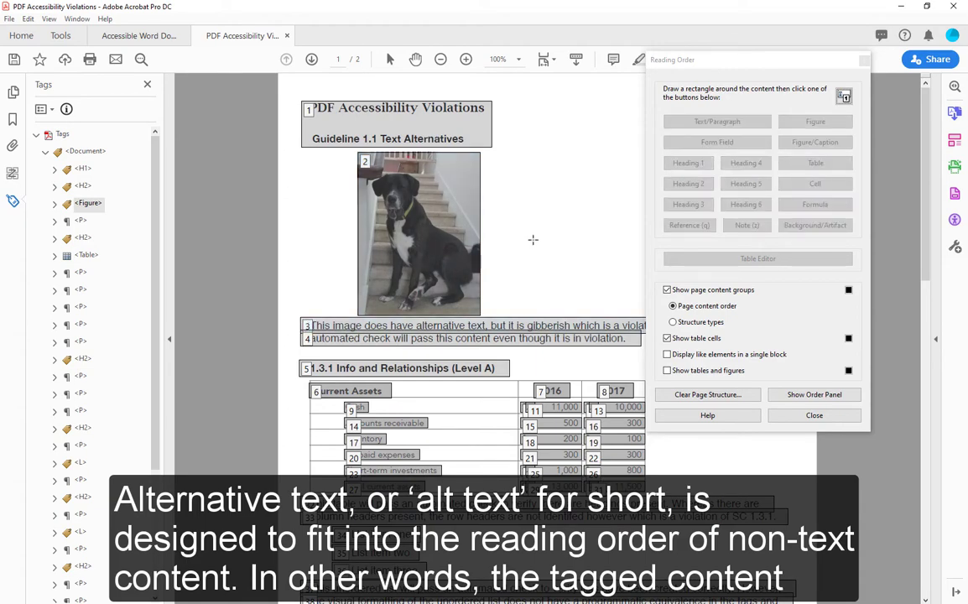
pyautogui.click(87, 205)
# Step: Open the Figure tag's Properties and review its tag type and 'Figure of…'/'Link of…' placeholder alternate text
pyautogui.rightClick(87, 205)
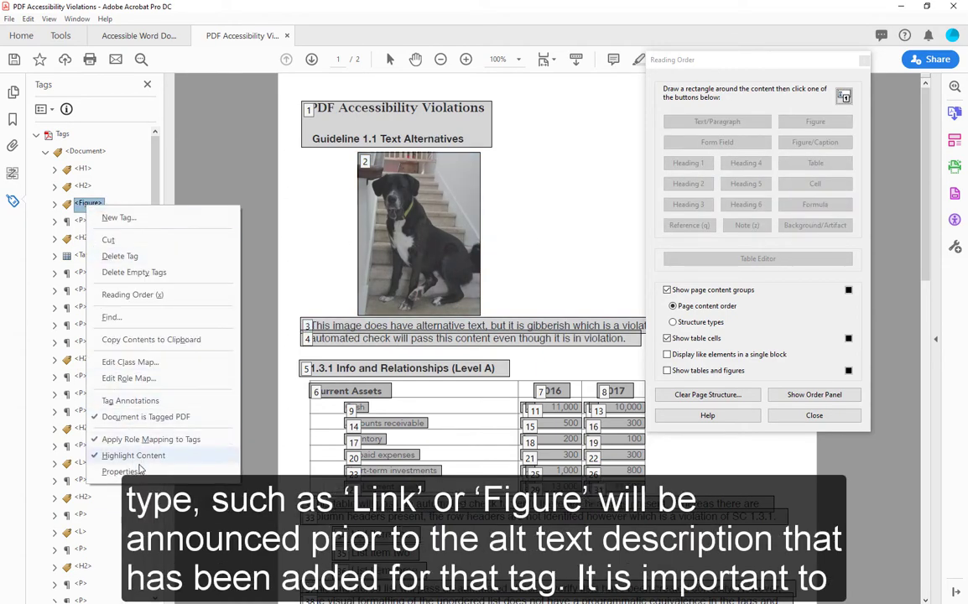
pyautogui.click(105, 472)
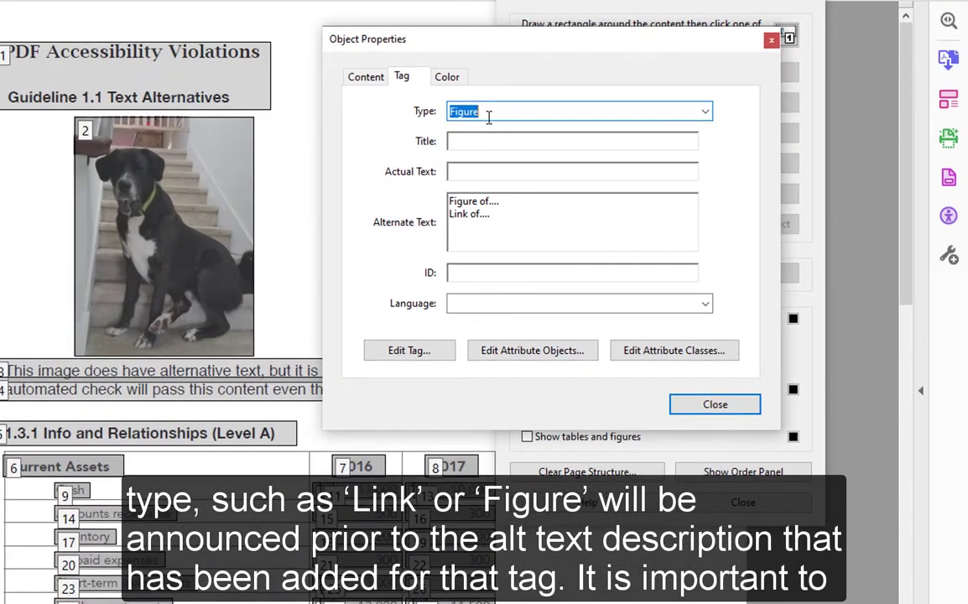
pyautogui.click(632, 148)
pyautogui.doubleClick(483, 114)
pyautogui.click(461, 145)
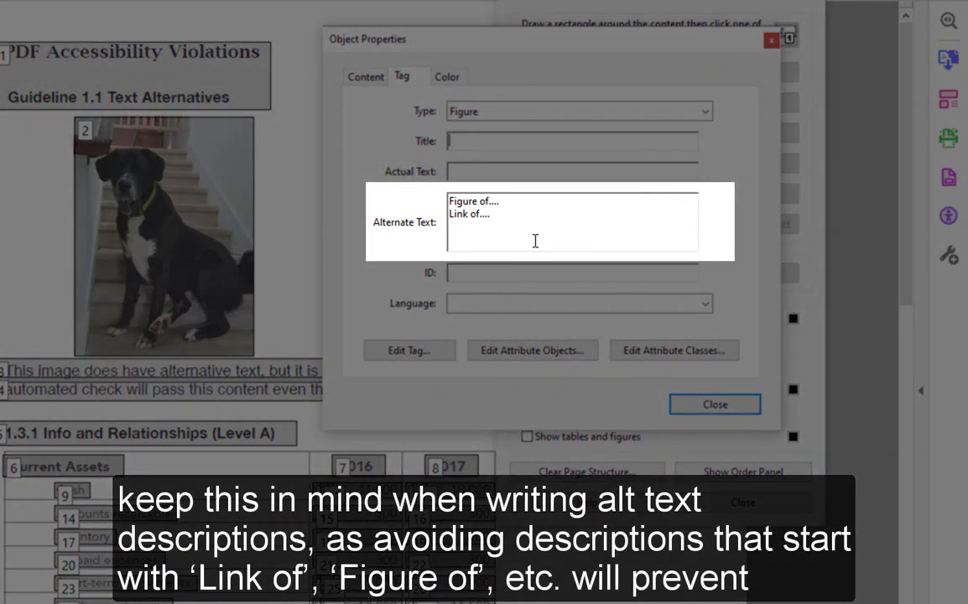
pyautogui.moveTo(537, 218); pyautogui.dragTo(438, 196)
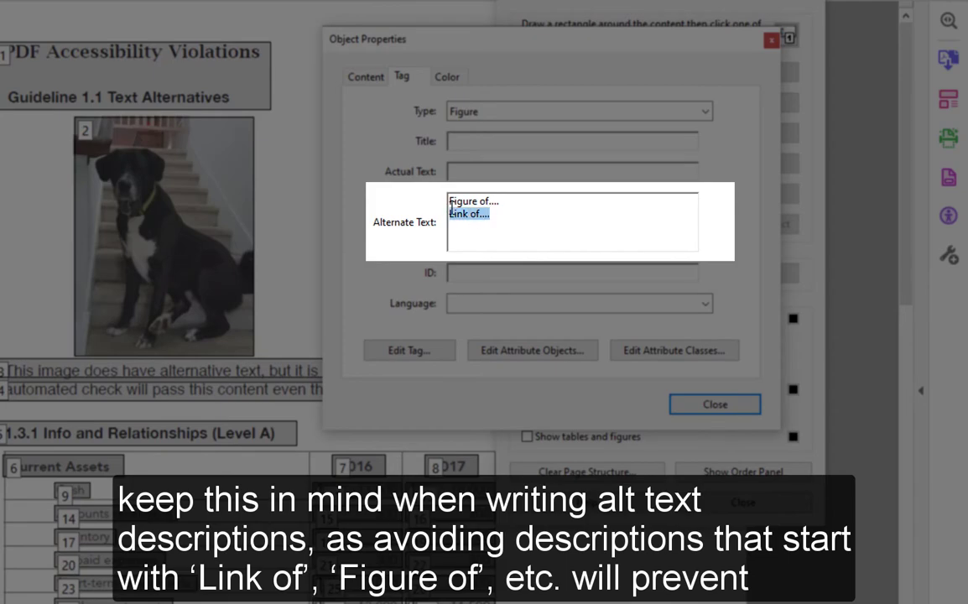
pyautogui.click(554, 219)
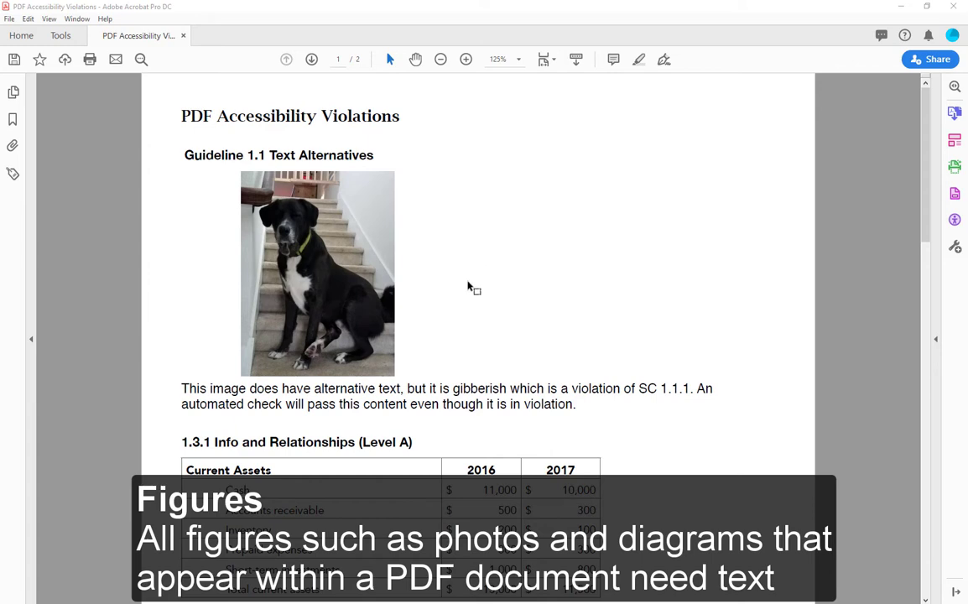
# Step: Marquee-select the dog photo on the page, then clear the selection
pyautogui.moveTo(428, 361)
pyautogui.mouseDown()
pyautogui.moveTo(336, 319)
pyautogui.moveTo(220, 183)
pyautogui.mouseUp()
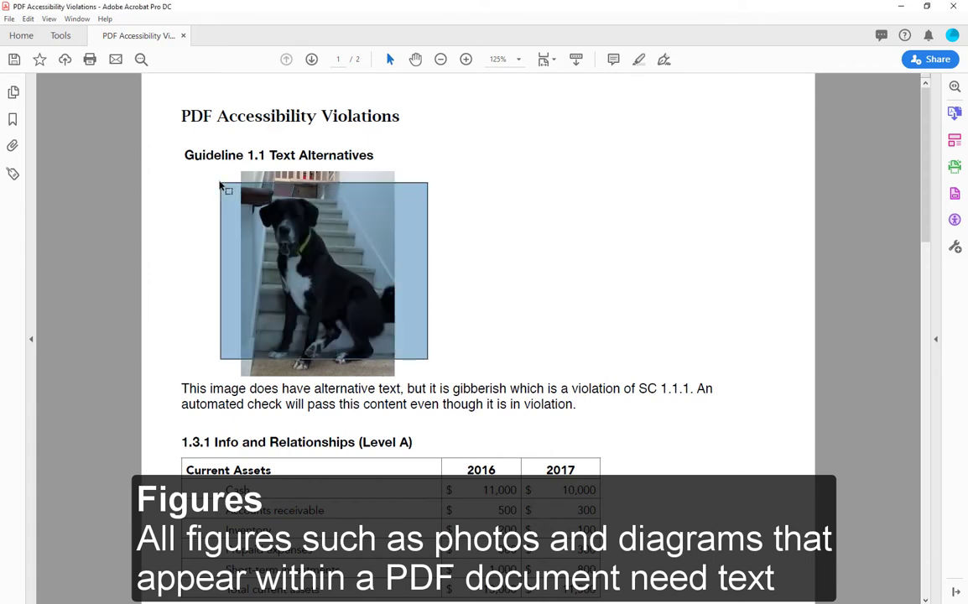
pyautogui.click(519, 232)
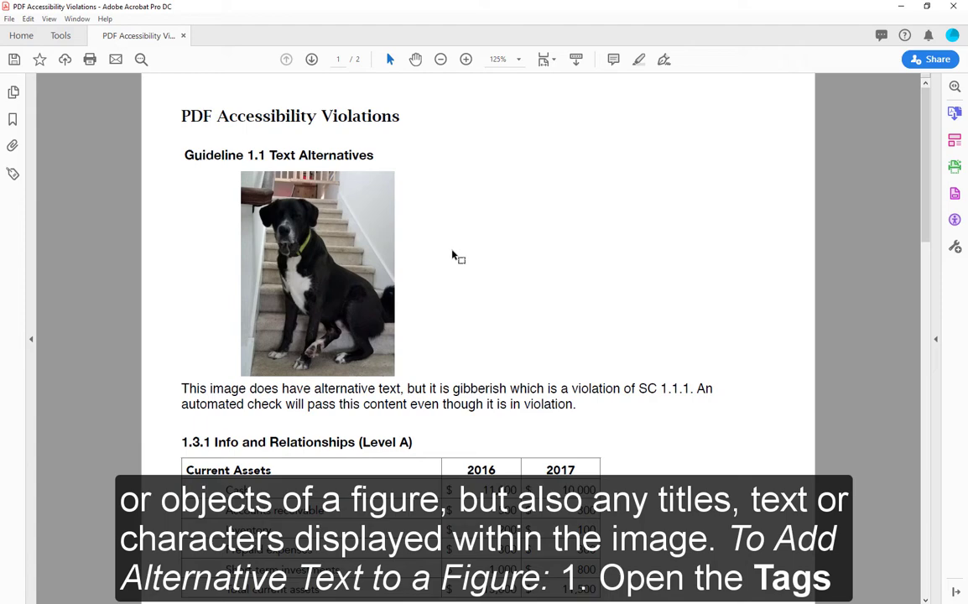
# Step: In the Tags pane, expand <Document> and select the dog photo's <Figure> tag
pyautogui.click(13, 178)
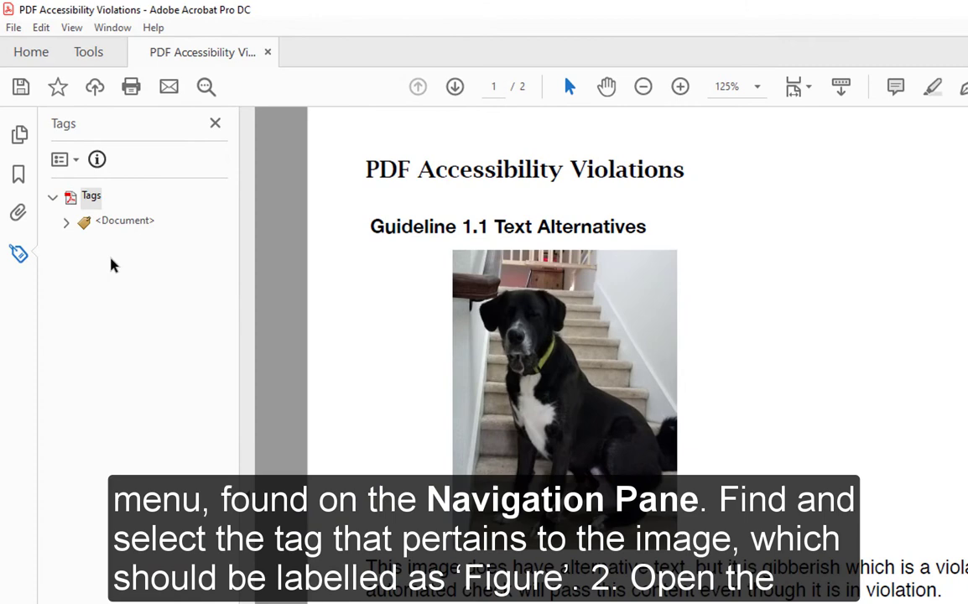
pyautogui.click(66, 223)
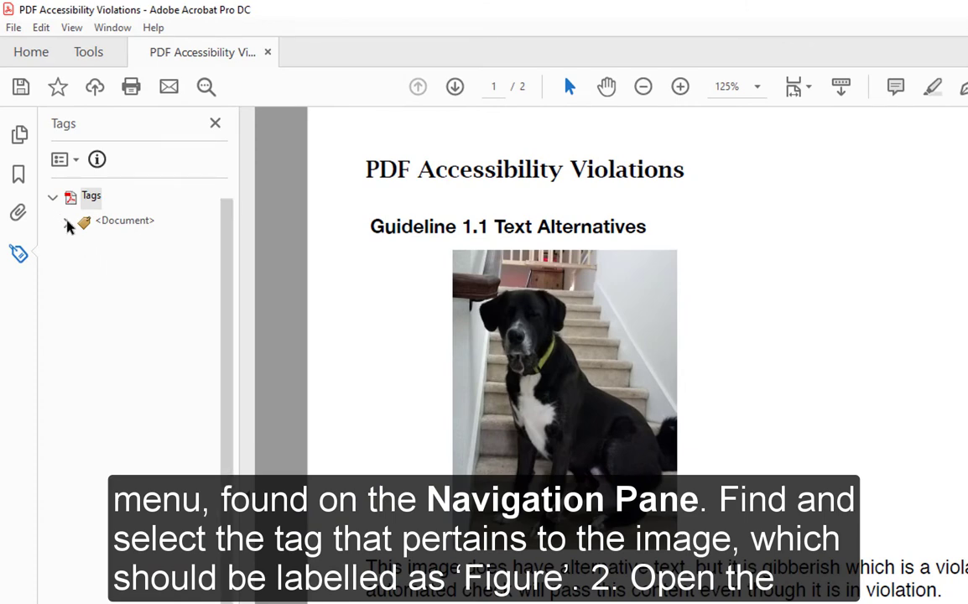
pyautogui.click(123, 272)
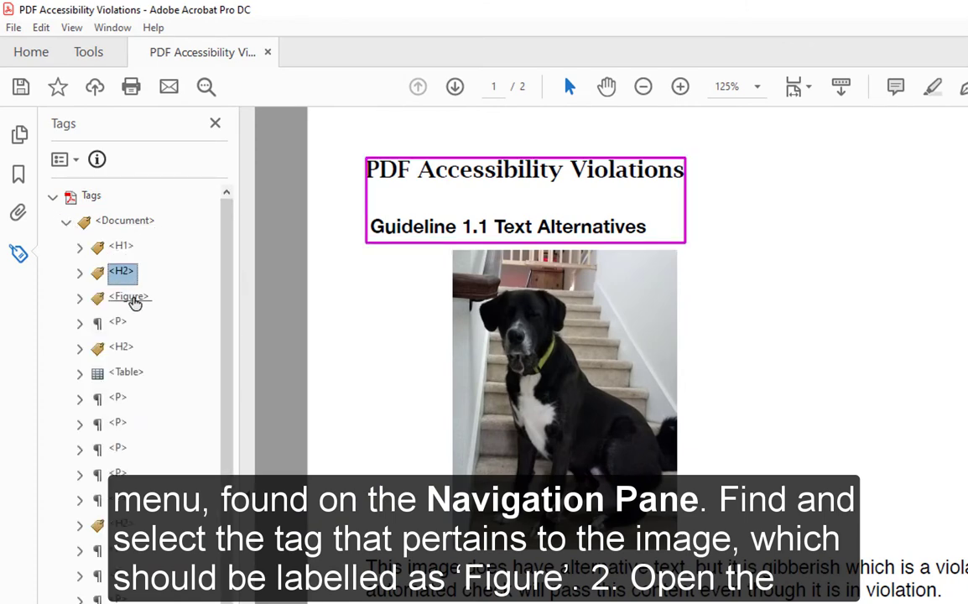
pyautogui.click(132, 301)
pyautogui.click(80, 299)
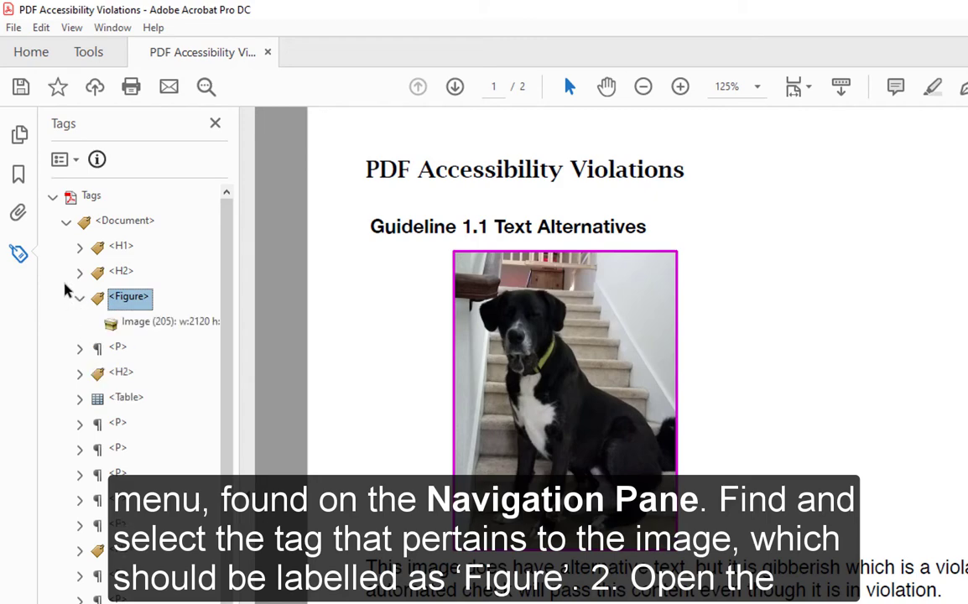
# Step: Replace the Figure's alternate text with 'Black and white labrador retriever mix sitting on a stairway.'
pyautogui.click(76, 160)
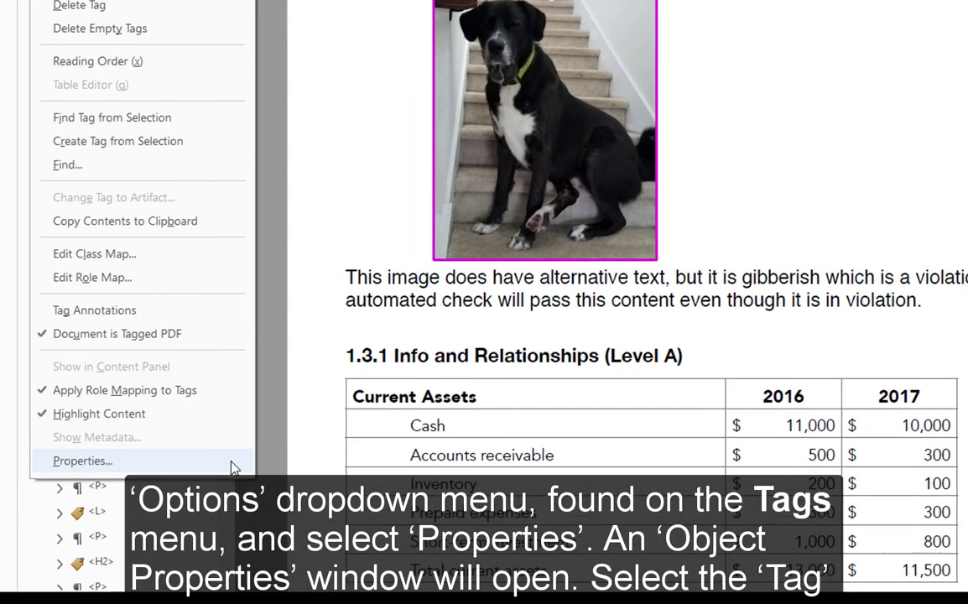
pyautogui.click(250, 451)
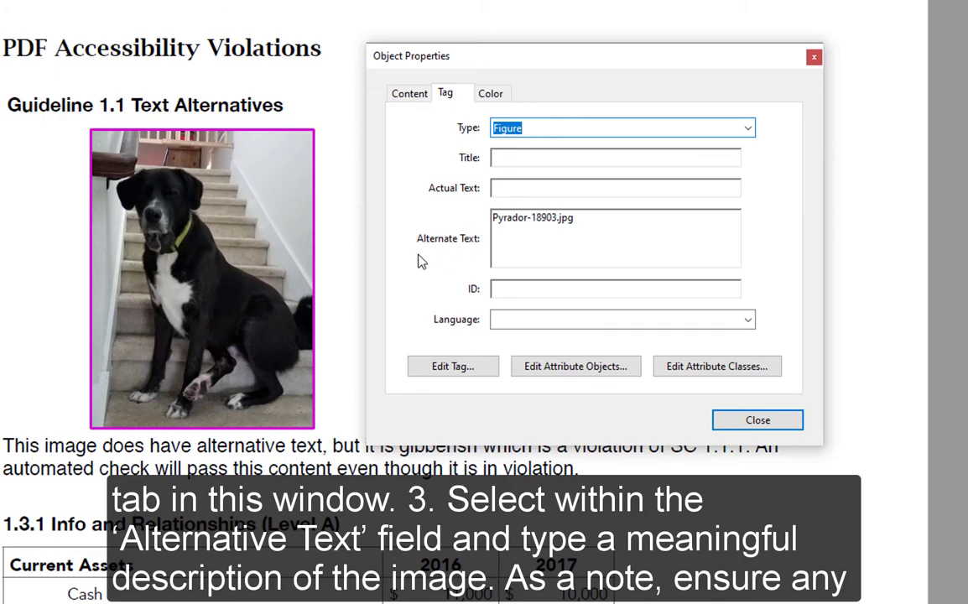
pyautogui.click(548, 220)
pyautogui.doubleClick(547, 220)
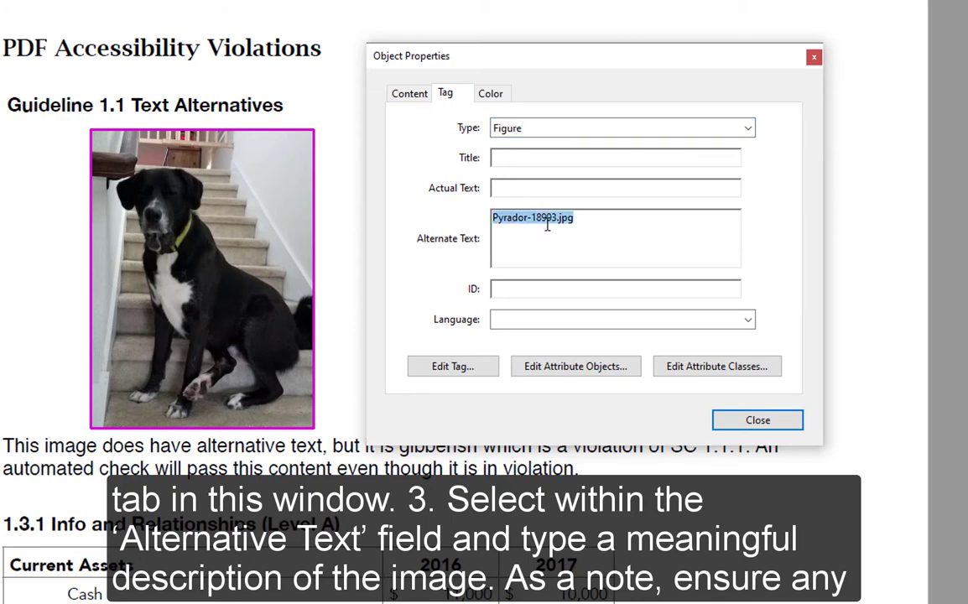
pyautogui.write('Black and white labrador retriever mix sitting on a stairway.')
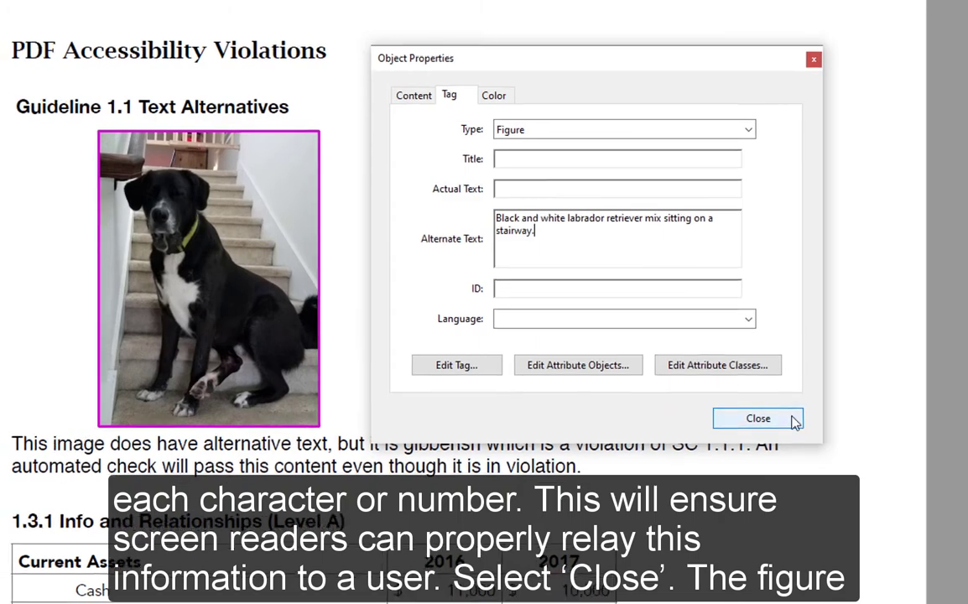
pyautogui.click(793, 418)
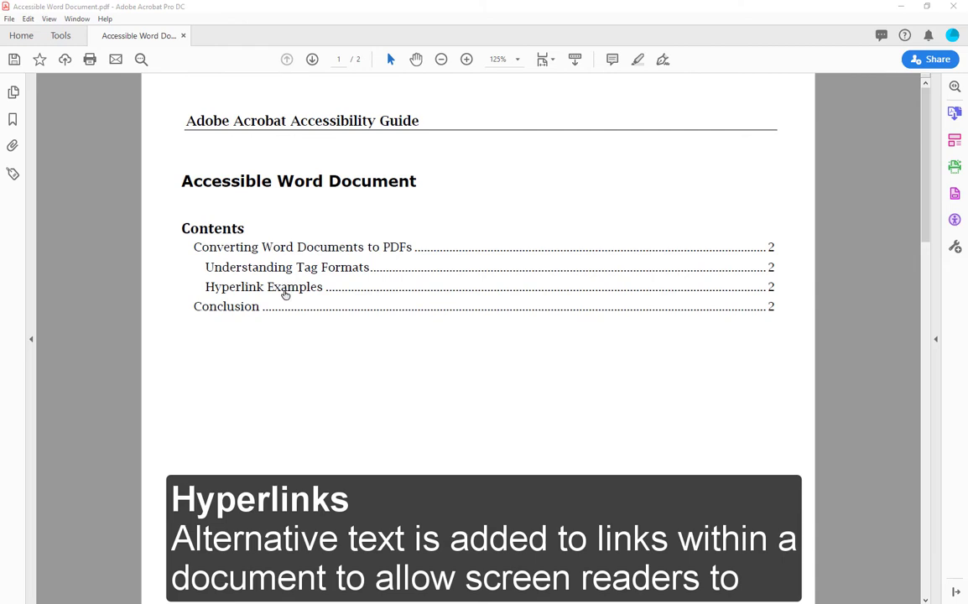
# Step: Jump to Hyperlink Examples on page 2 and briefly select the U.S. Census sentence
pyautogui.click(285, 295)
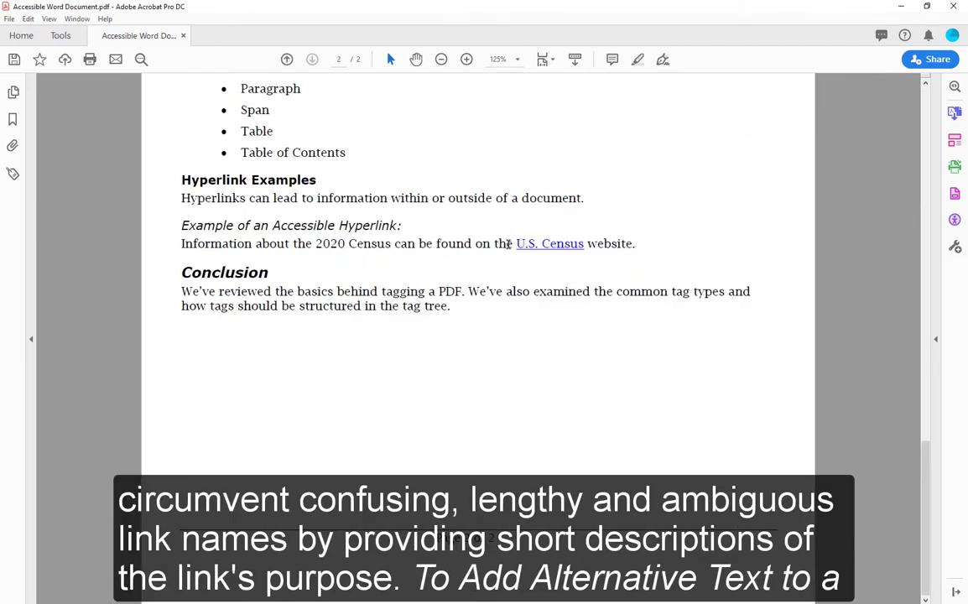
pyautogui.moveTo(506, 244); pyautogui.dragTo(646, 246)
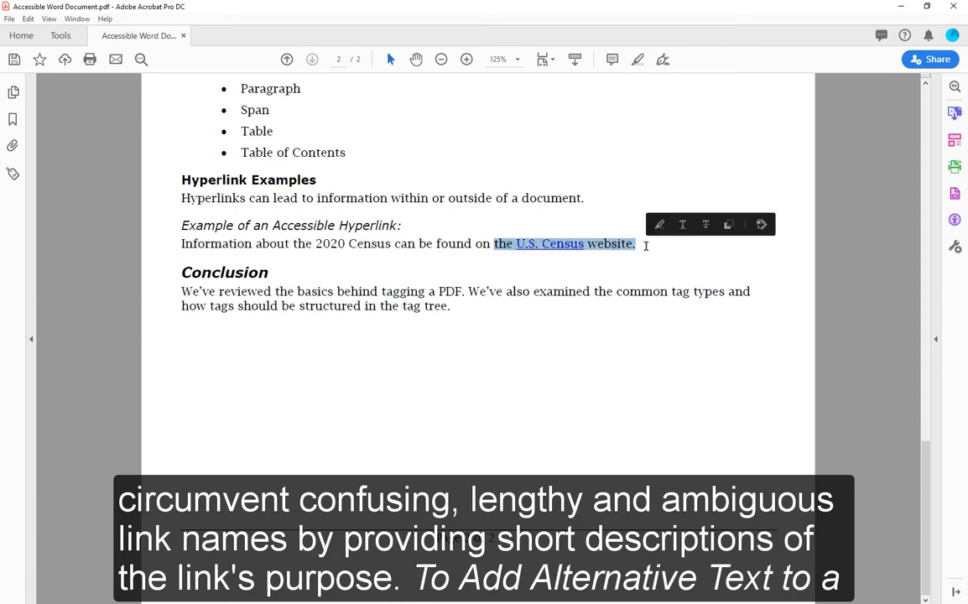
pyautogui.click(592, 270)
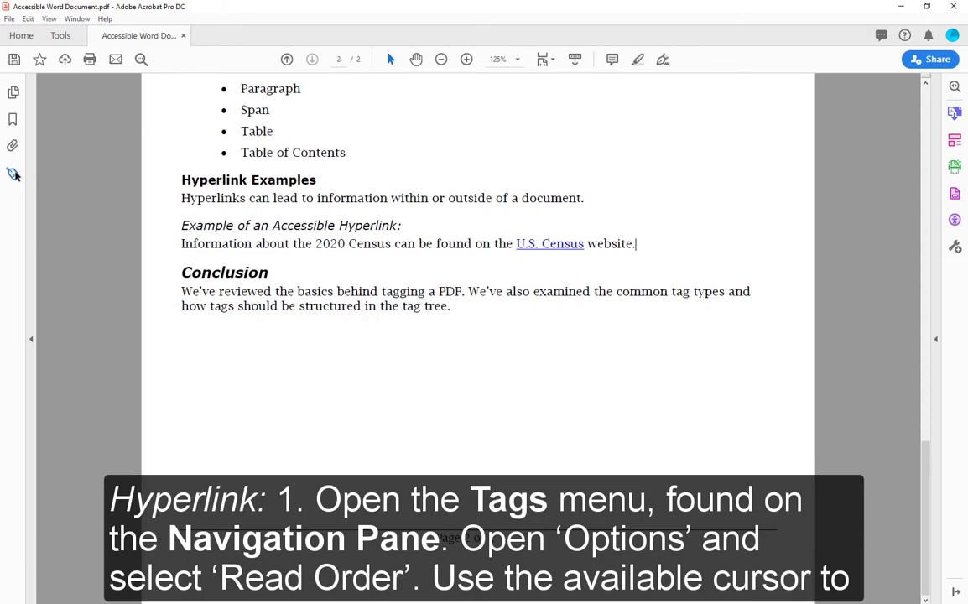
# Step: Show the tag tree, turn on Reading Order, and box the U.S. Census link text
pyautogui.click(12, 174)
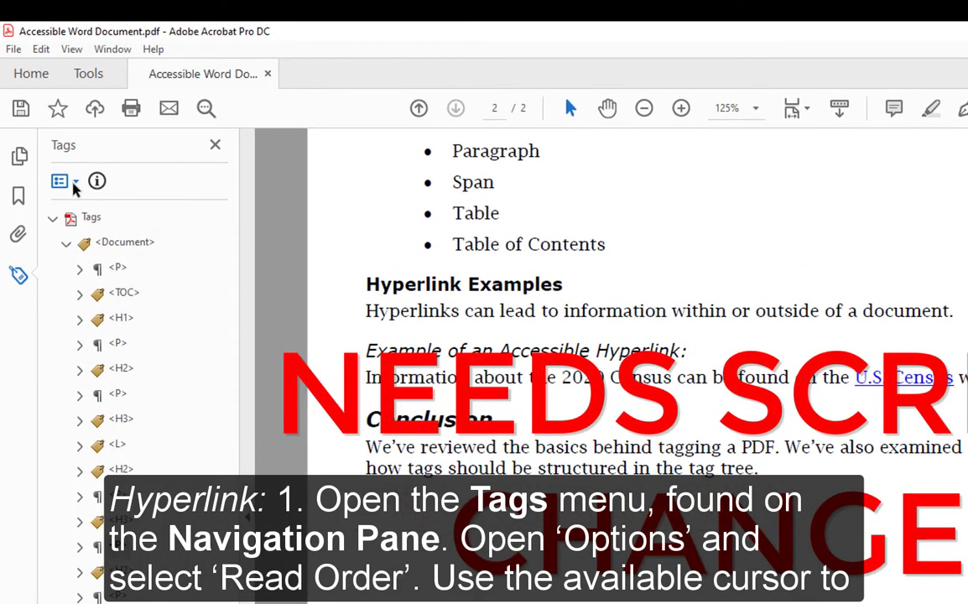
pyautogui.click(71, 181)
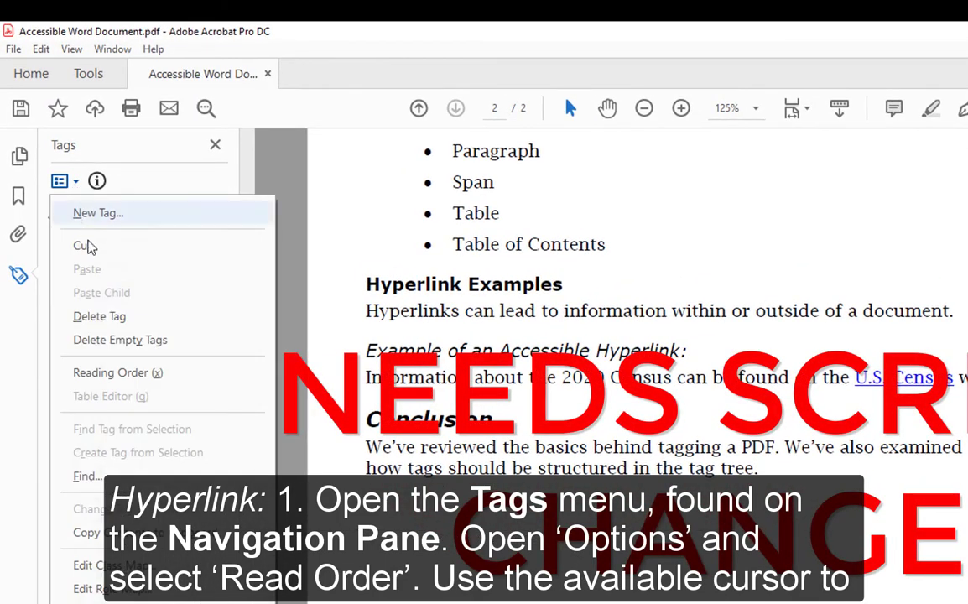
pyautogui.click(210, 377)
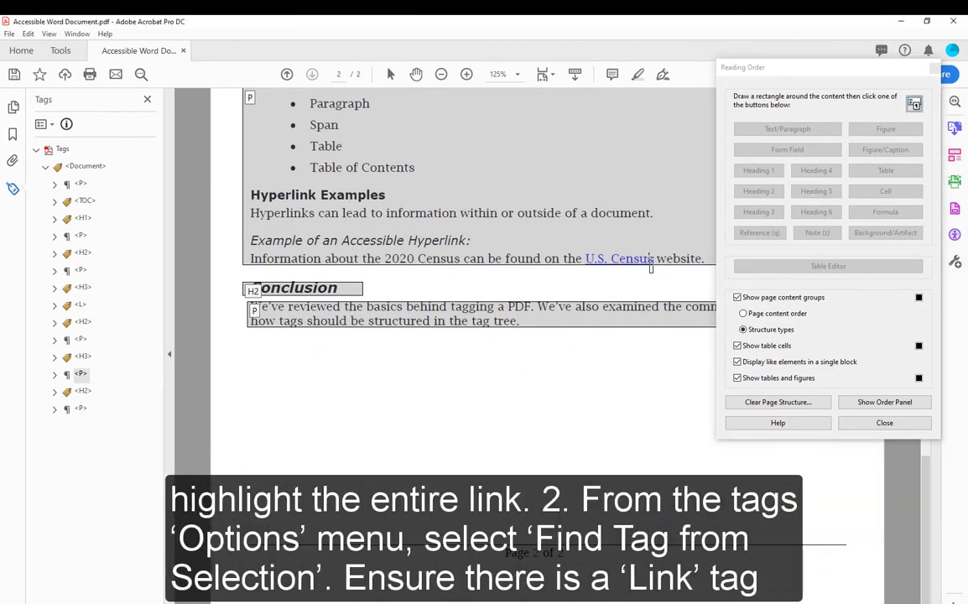
pyautogui.moveTo(653, 271); pyautogui.dragTo(585, 246)
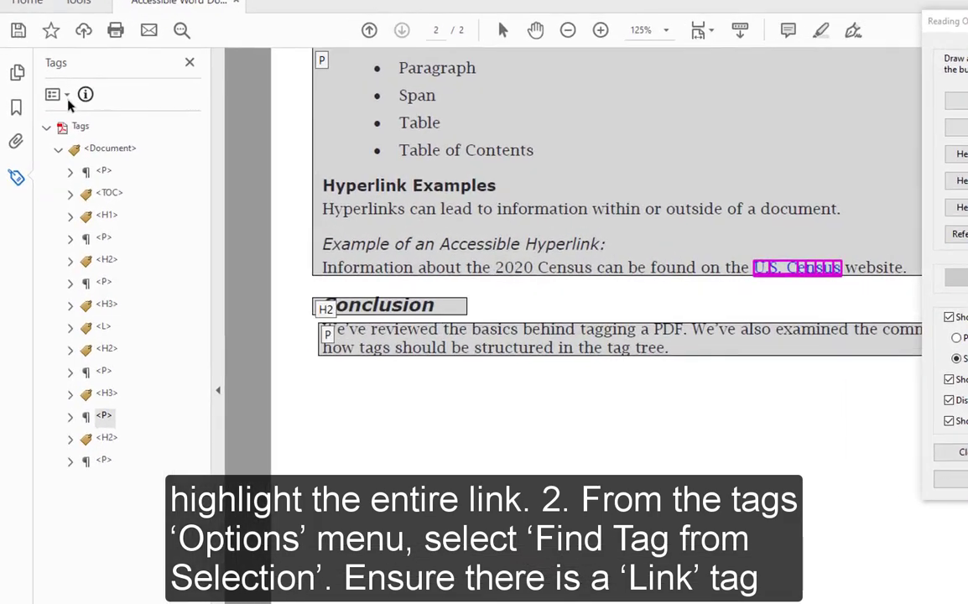
# Step: Use Find Tag from Selection to locate and select the U.S. Census <Link> tag
pyautogui.click(44, 123)
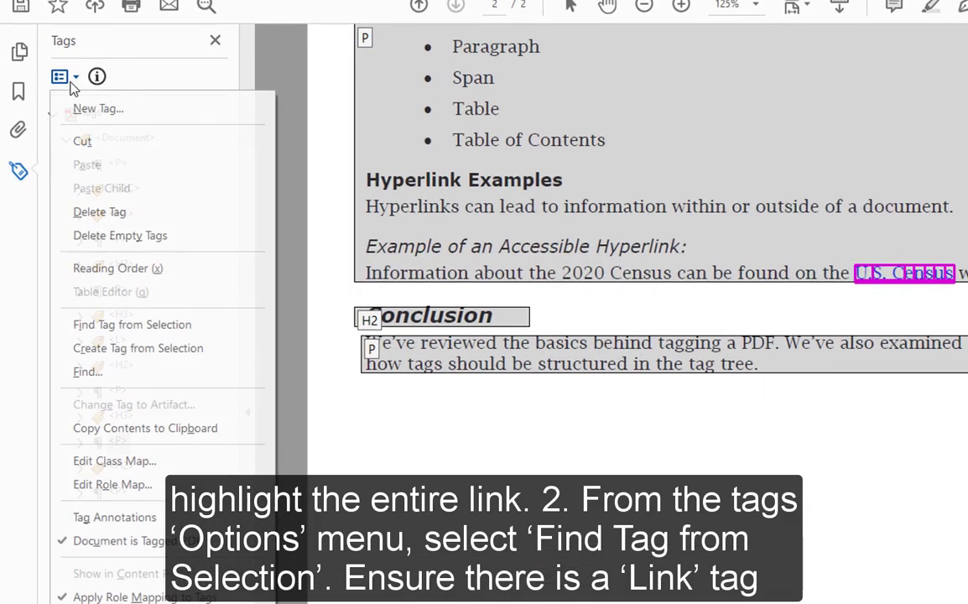
pyautogui.click(252, 332)
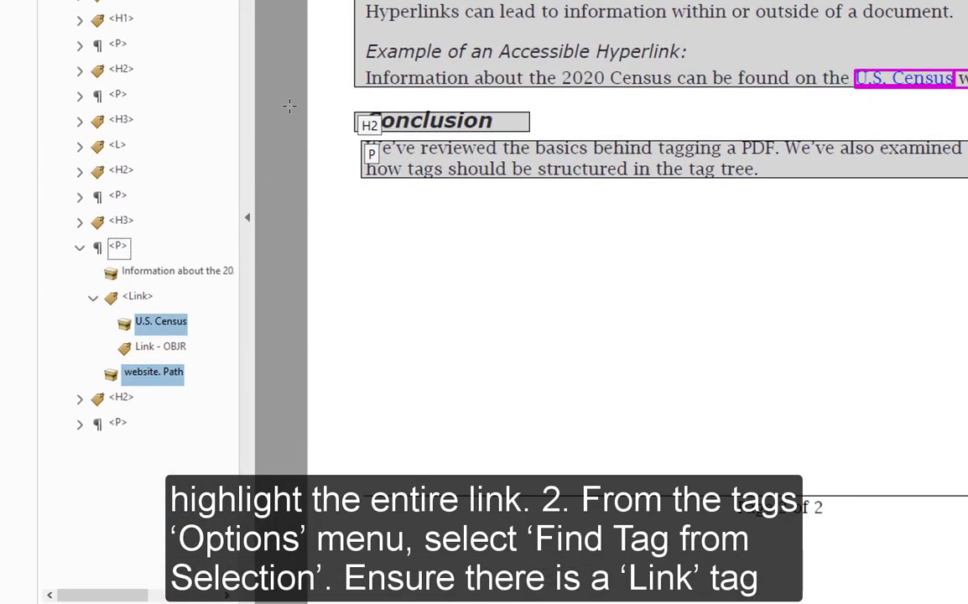
pyautogui.click(139, 299)
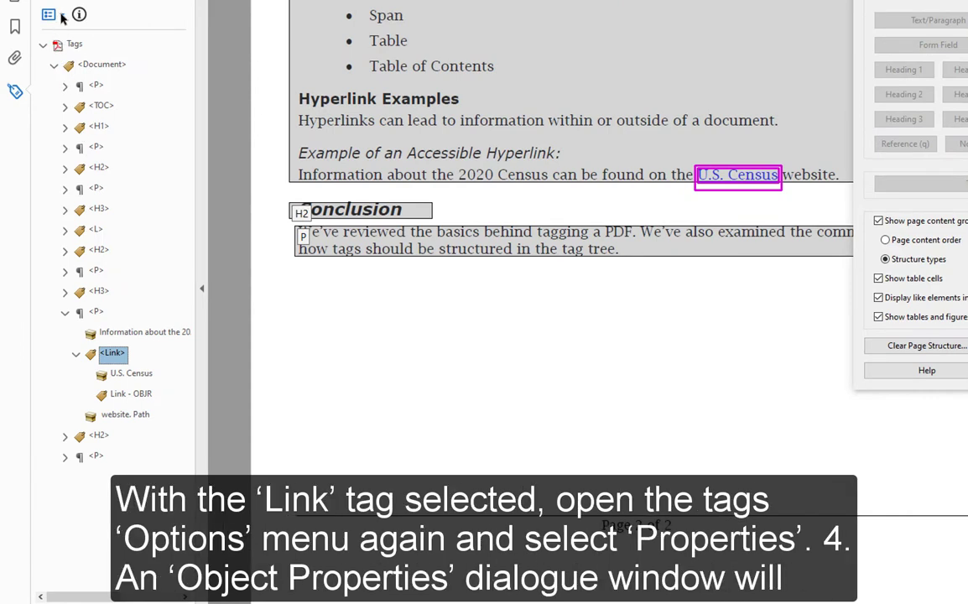
# Step: Set the Link tag's Alternate Text to 'The United States Census Bureau official website.'
pyautogui.click(61, 16)
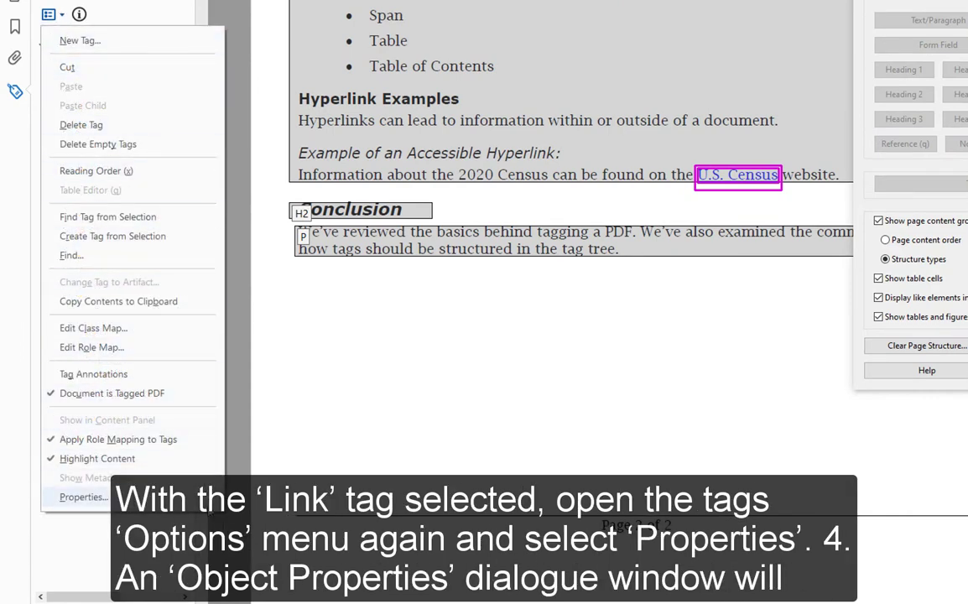
pyautogui.click(134, 497)
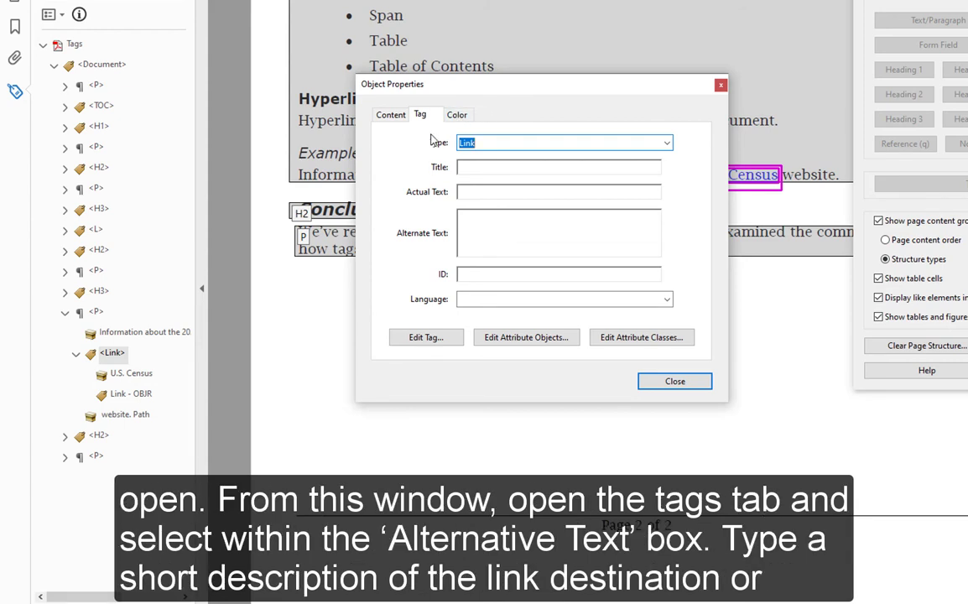
pyautogui.click(470, 220)
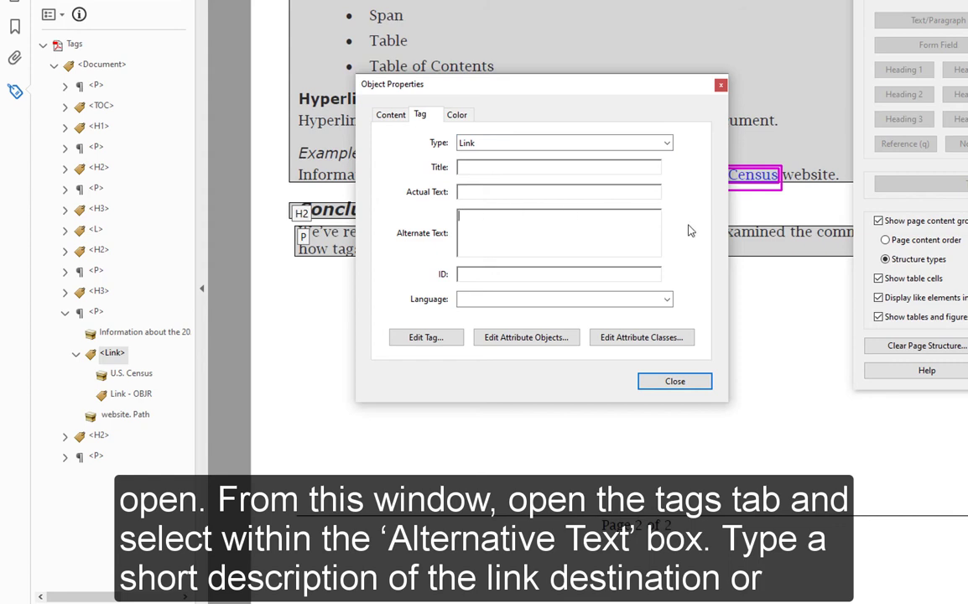
pyautogui.write('The United States Census Bureau official website.')
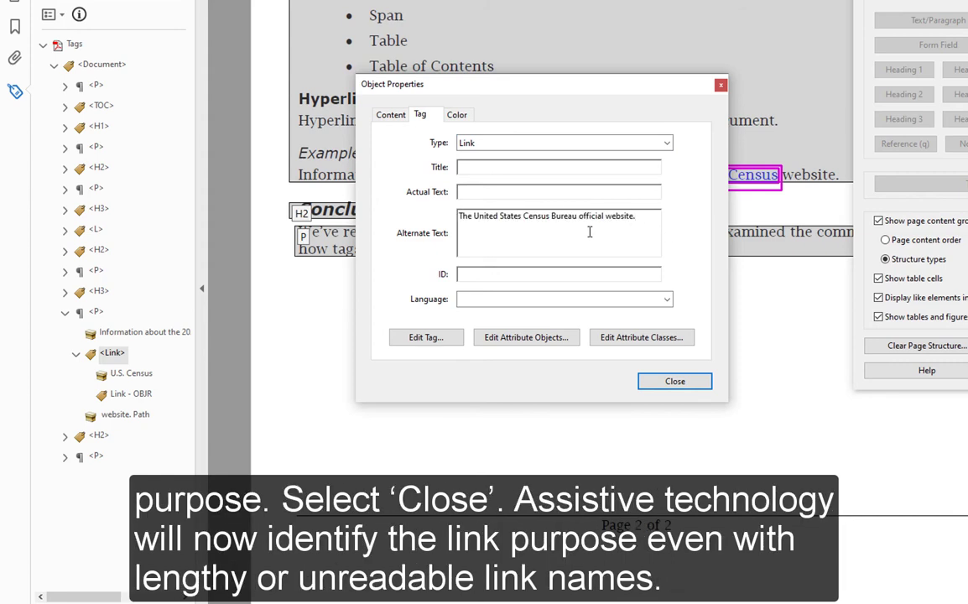
pyautogui.click(672, 383)
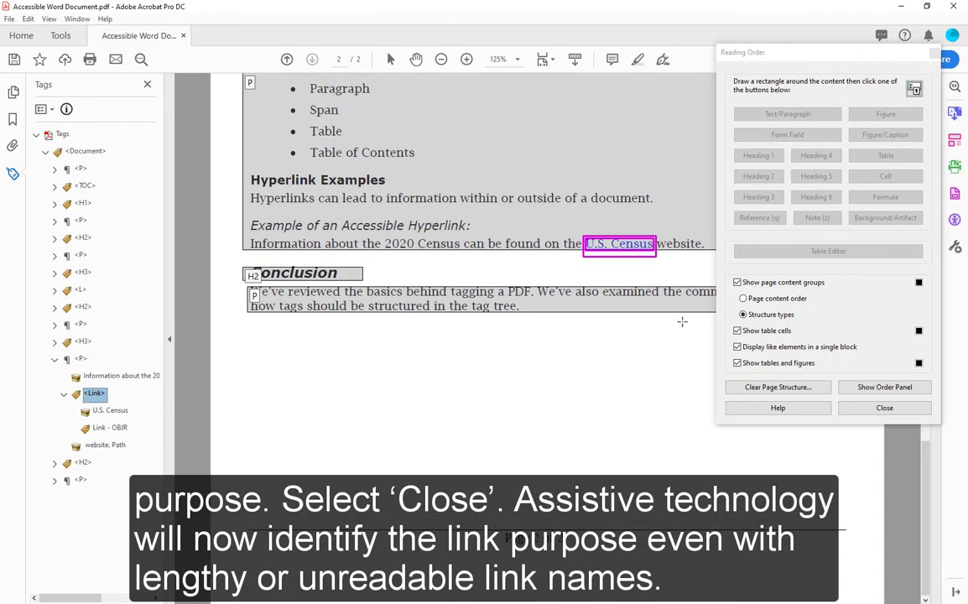
# Step: Close the Reading Order tool and scroll back up to page 1's table of contents
pyautogui.click(886, 407)
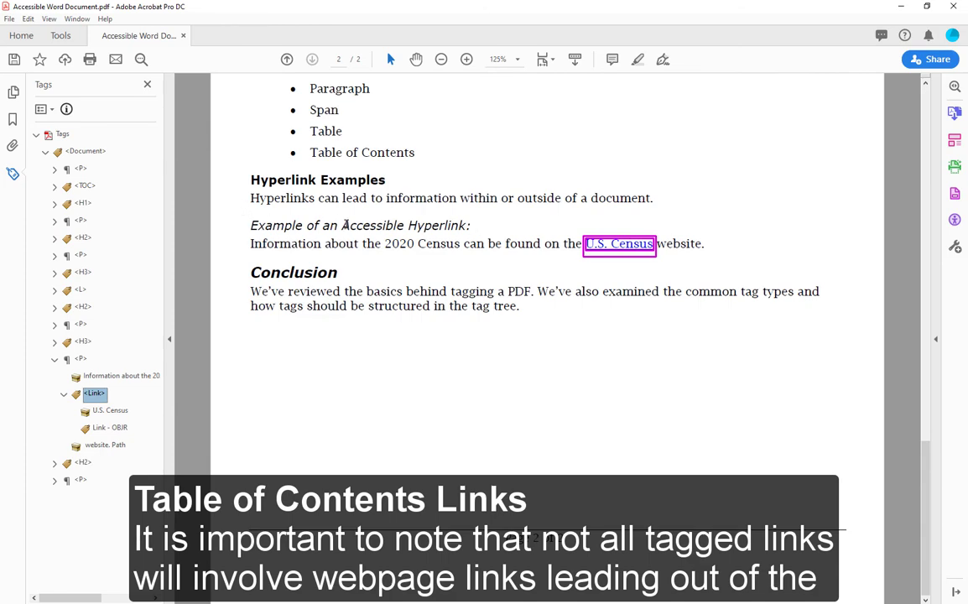
pyautogui.scroll(2, 345, 228)
pyautogui.scroll(4, 346, 228)
pyautogui.scroll(5, 344, 230)
pyautogui.scroll(3, 342, 228)
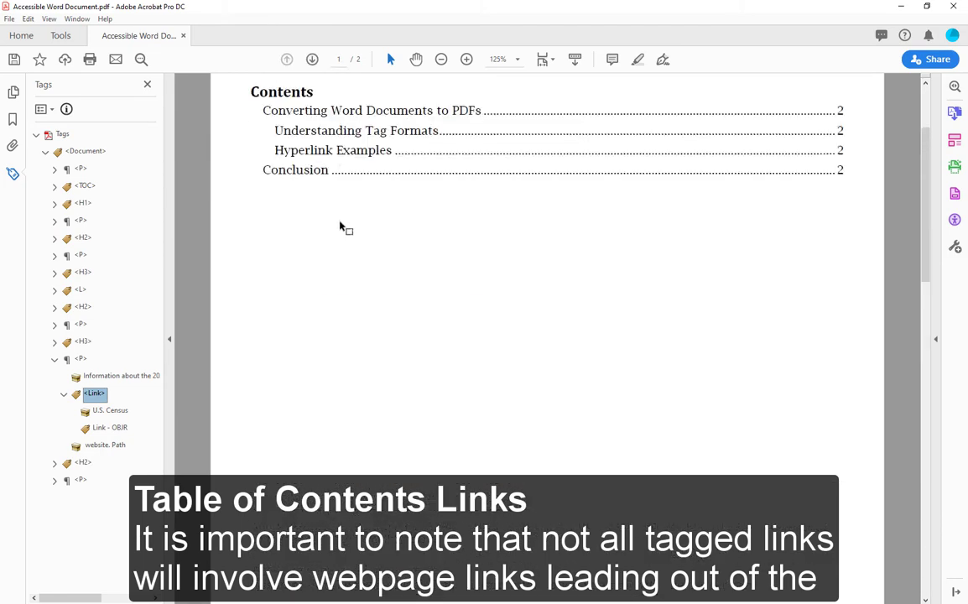
pyautogui.scroll(1, 344, 229)
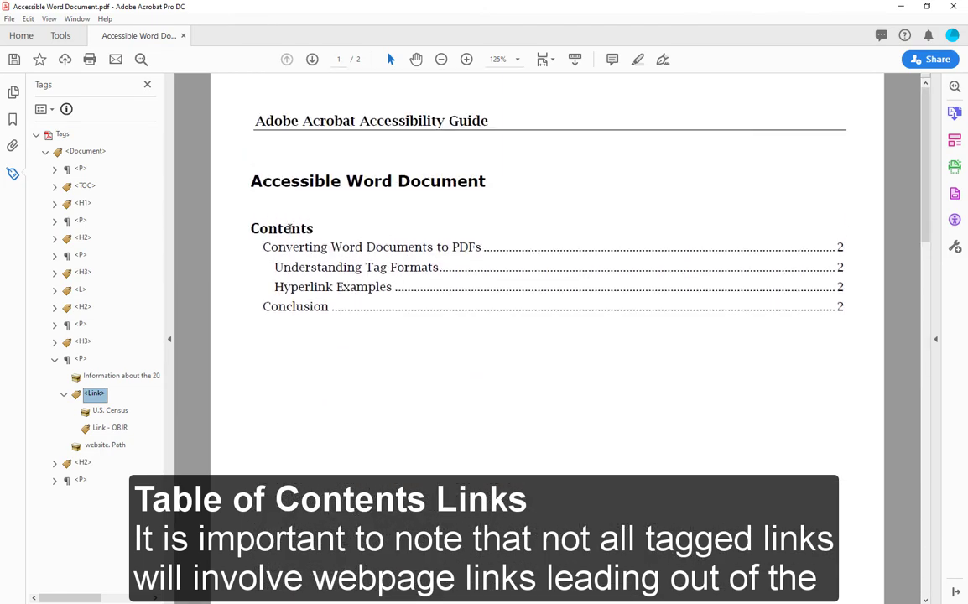